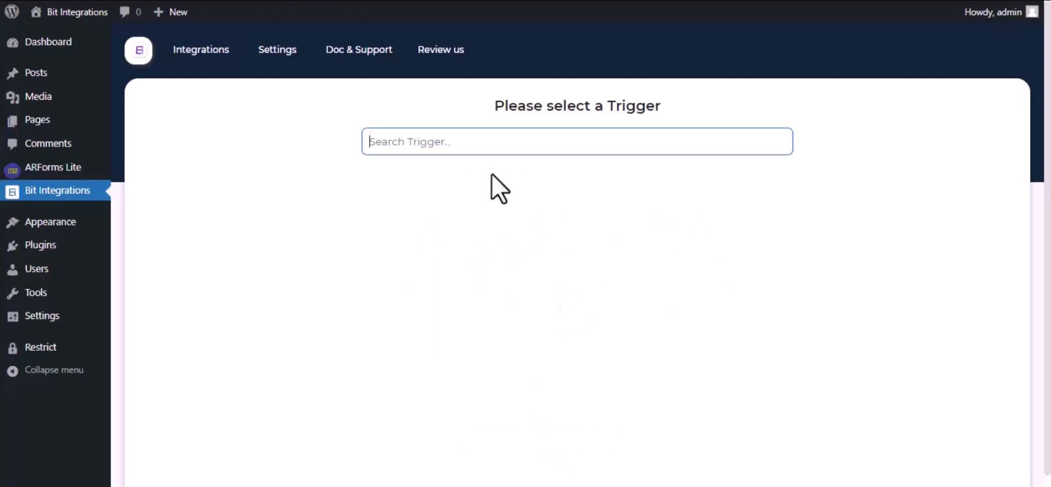
Set ARForm as the integration's trigger with Contact Form as the form, and proceed to action selection
{"action": "left_click", "coordinate": [497, 135]}
{"action": "type", "text": "Arf"}
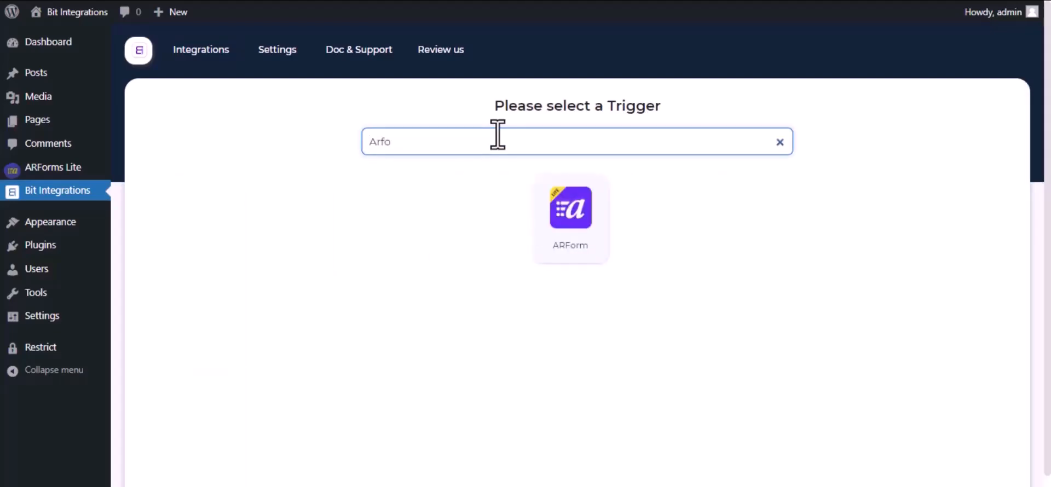
{"action": "type", "text": "o"}
{"action": "left_click", "coordinate": [581, 204]}
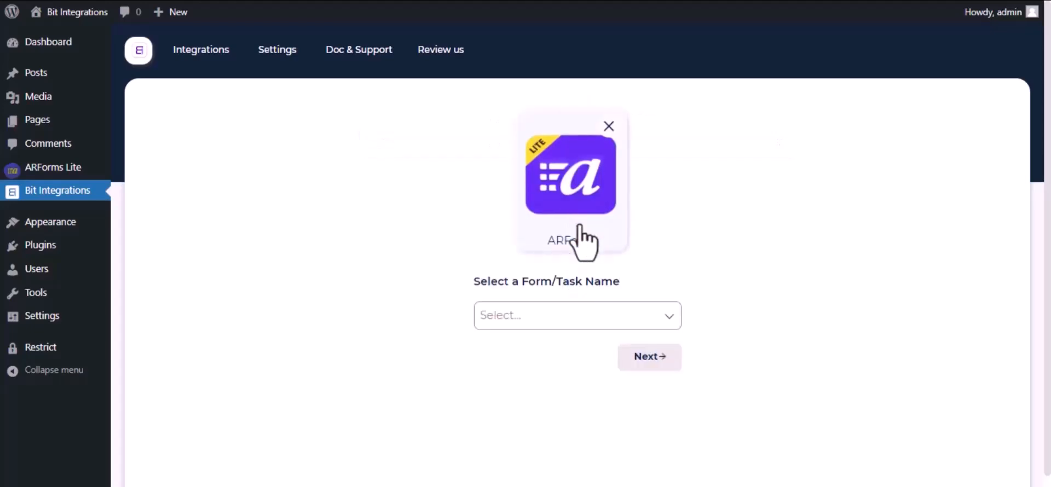
{"action": "left_click", "coordinate": [588, 320]}
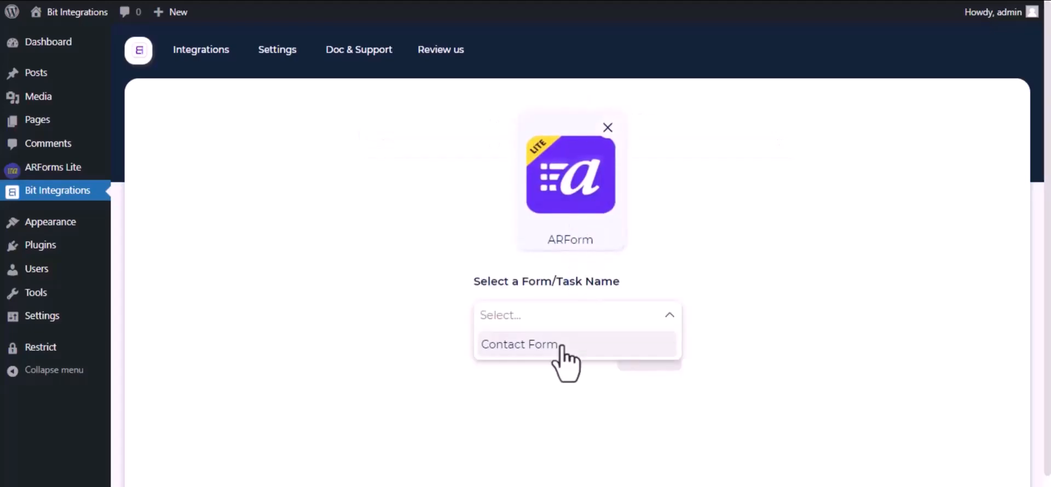
{"action": "left_click", "coordinate": [561, 346]}
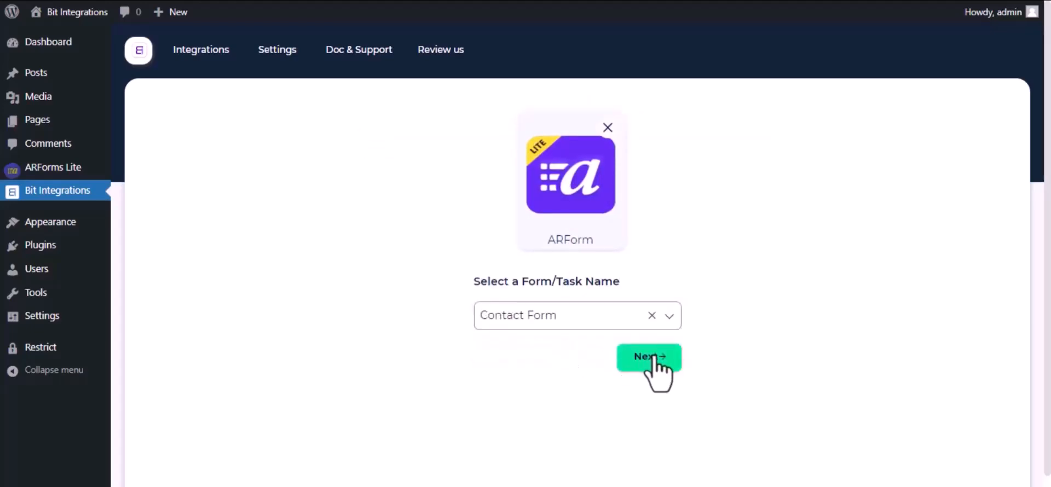
{"action": "left_click", "coordinate": [649, 357]}
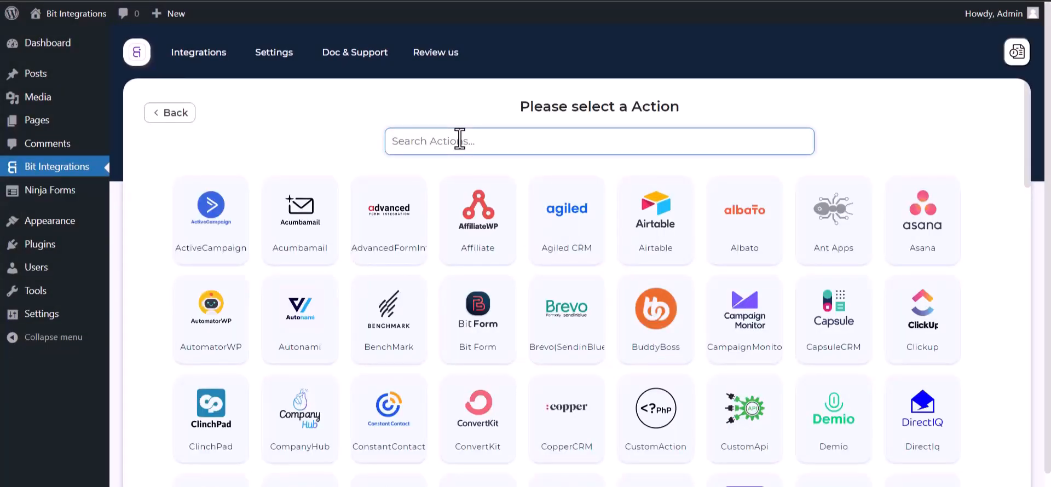
Choose Albato as the action and open a new automation from the linked Albato dashboard
{"action": "type", "text": "al"}
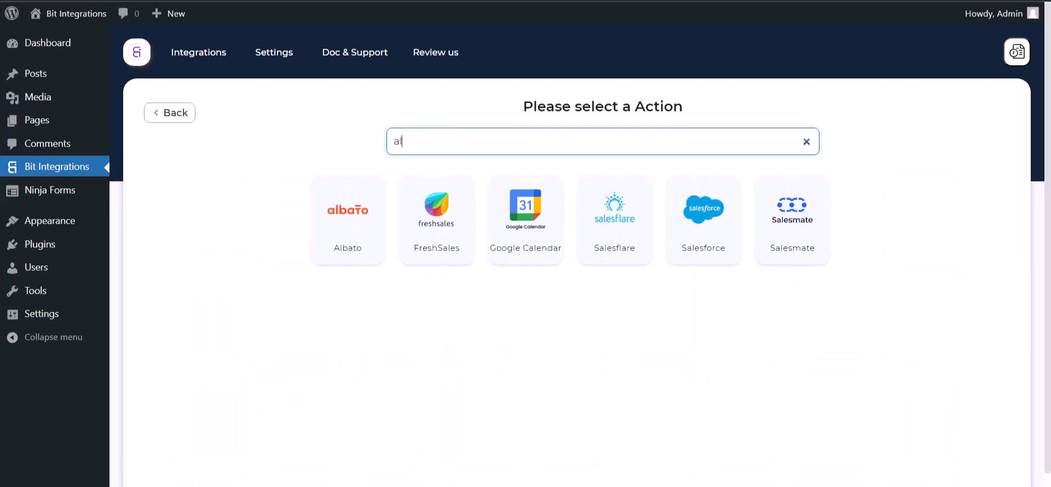
{"action": "left_click", "coordinate": [343, 206]}
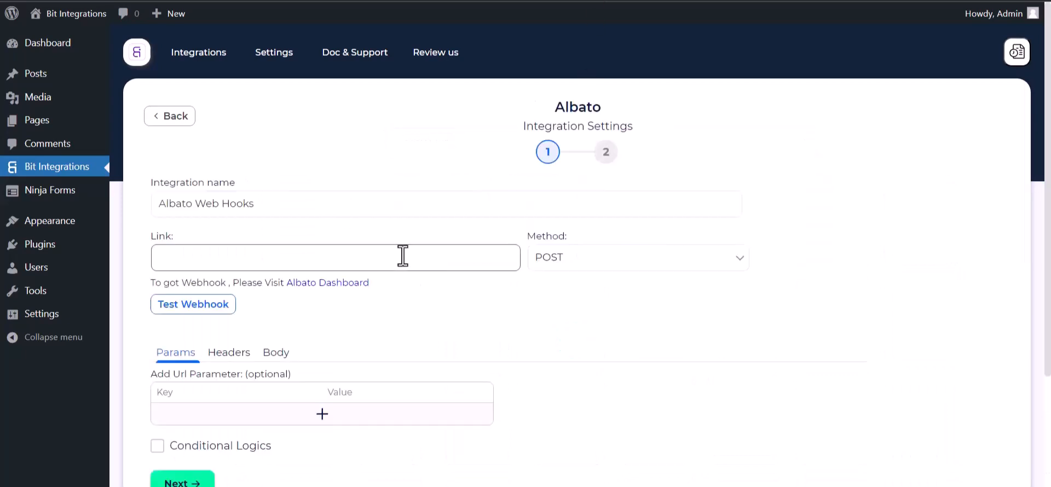
{"action": "left_click", "coordinate": [319, 290]}
{"action": "left_click", "coordinate": [160, 150]}
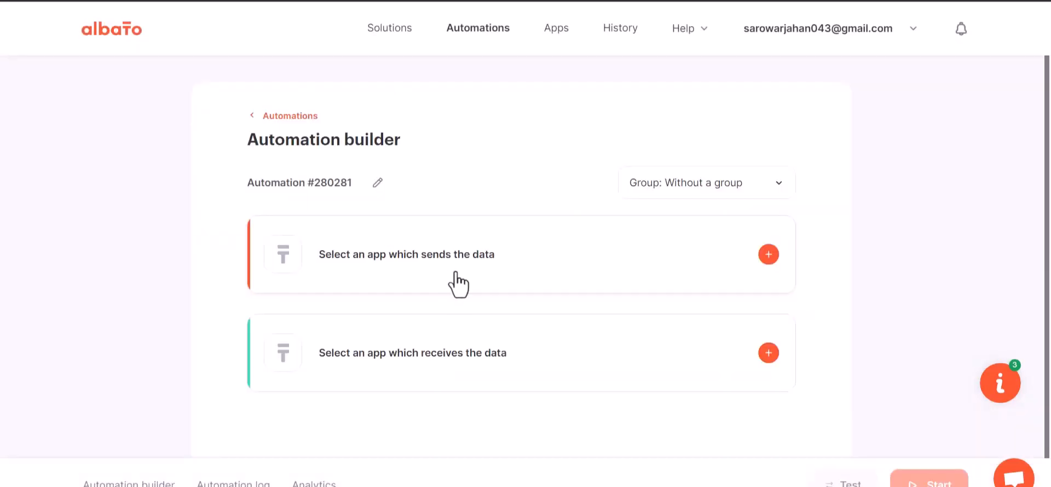
Add a trigger to the automation using the Webhook app, the Incoming webhook event and the My Account Webhook connection
{"action": "left_click", "coordinate": [768, 254]}
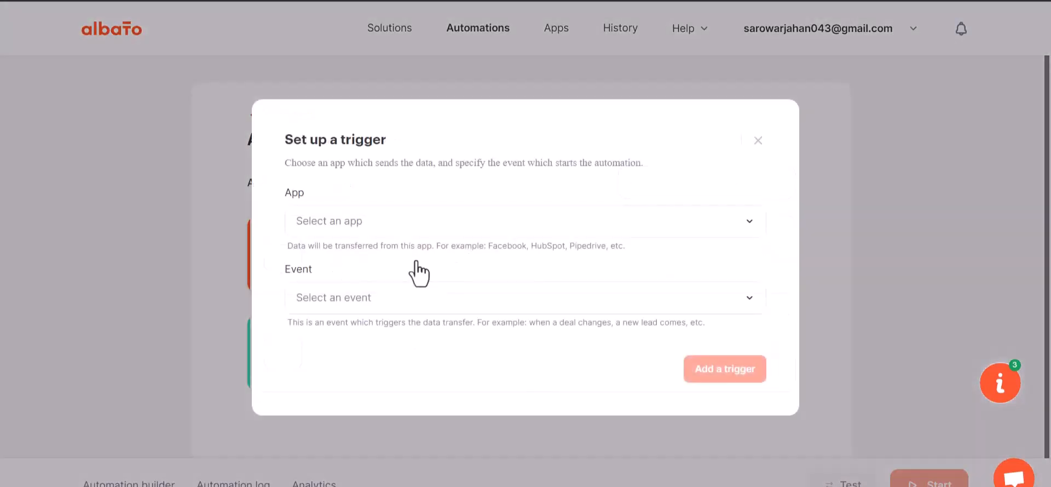
{"action": "left_click", "coordinate": [358, 235]}
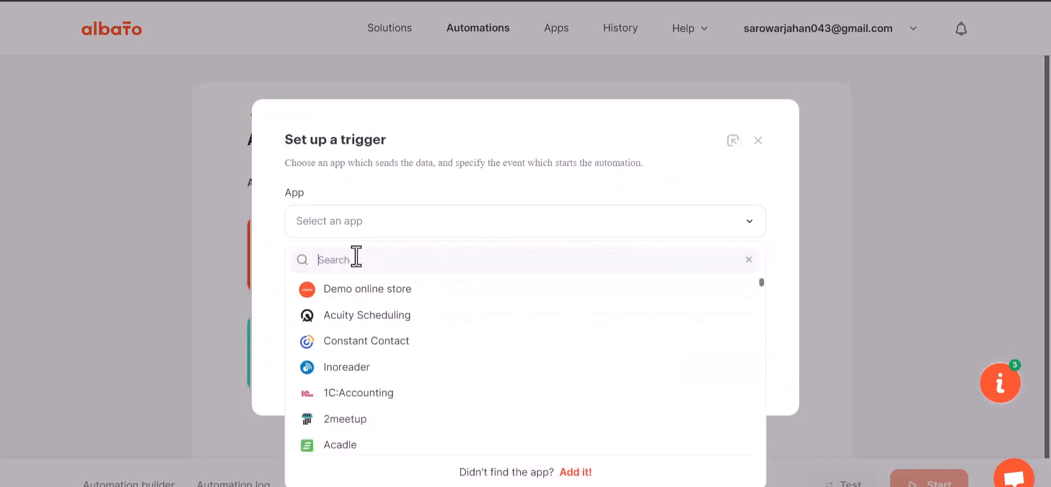
{"action": "type", "text": "web"}
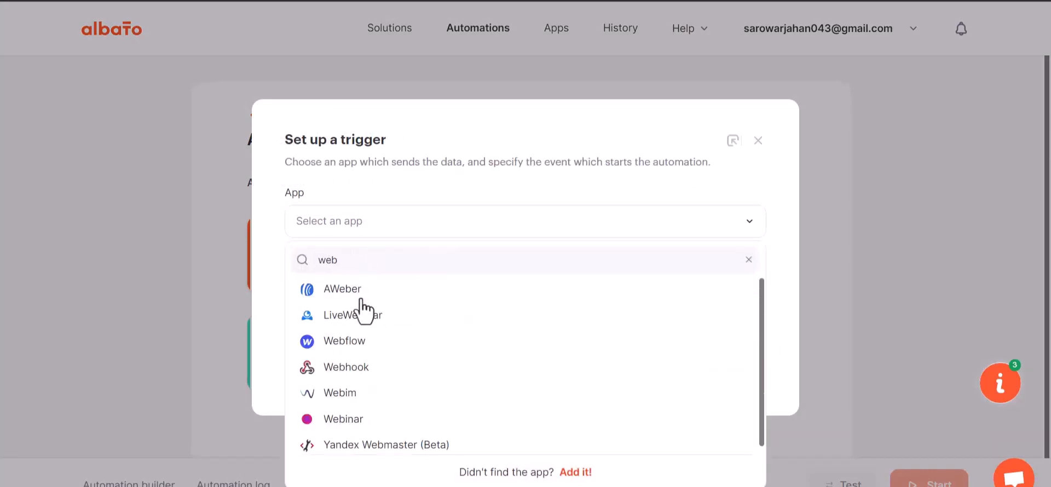
{"action": "type", "text": "h"}
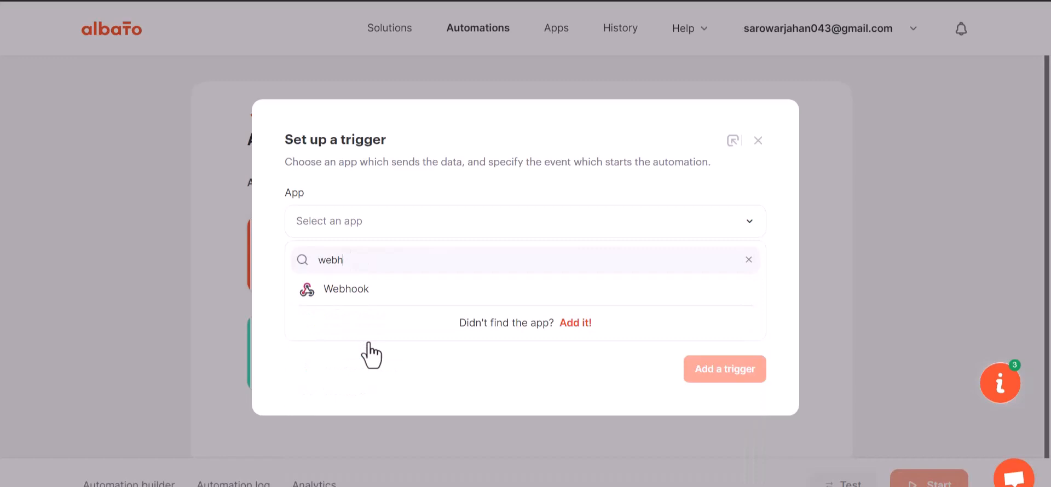
{"action": "left_click", "coordinate": [373, 303]}
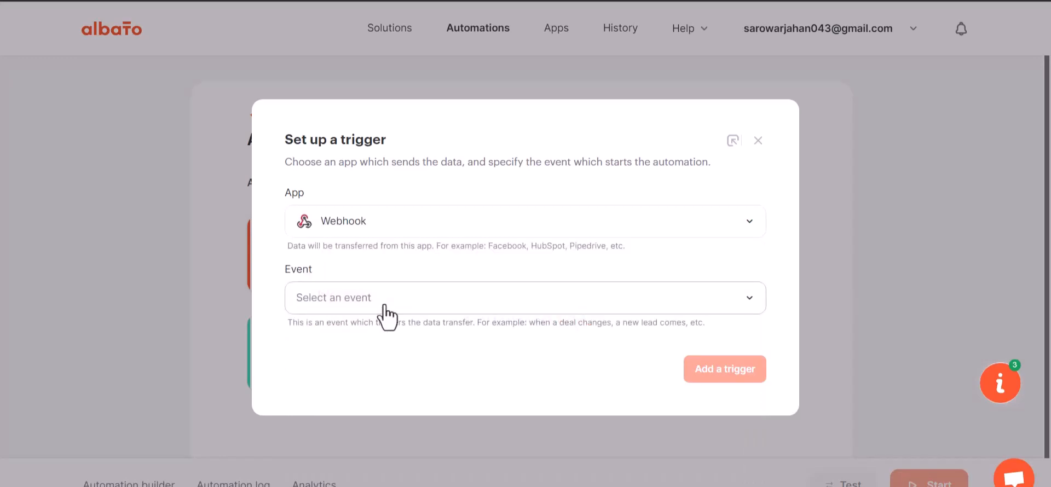
{"action": "left_click", "coordinate": [359, 298]}
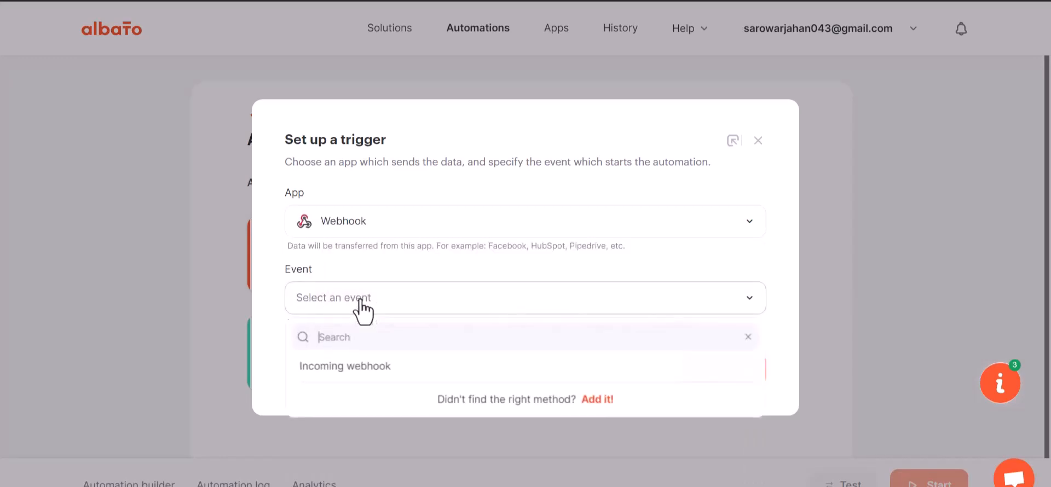
{"action": "left_click", "coordinate": [354, 366]}
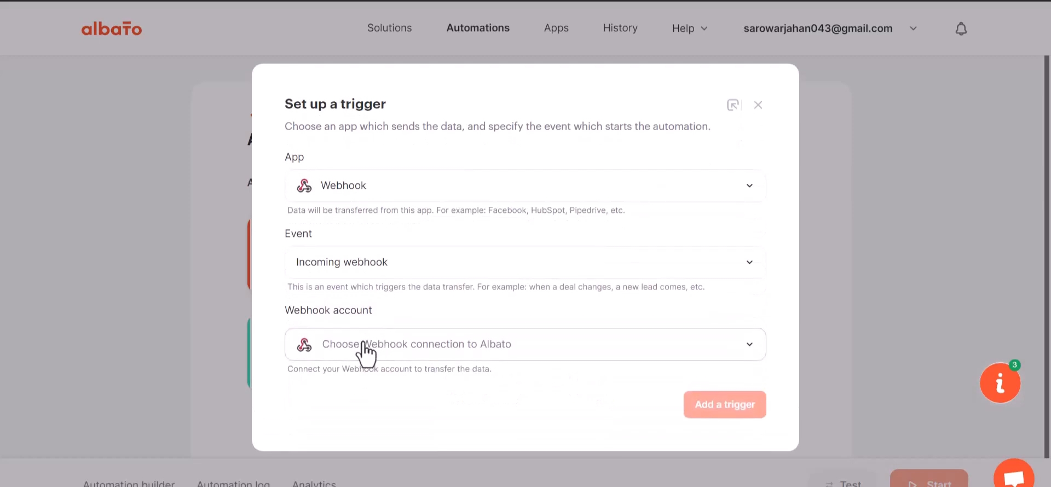
{"action": "left_click", "coordinate": [371, 345]}
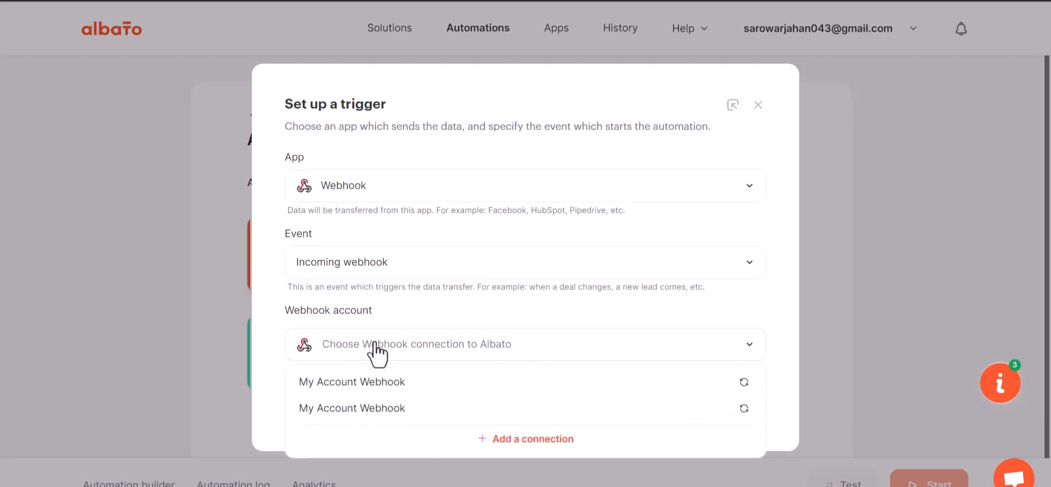
{"action": "left_click", "coordinate": [382, 386]}
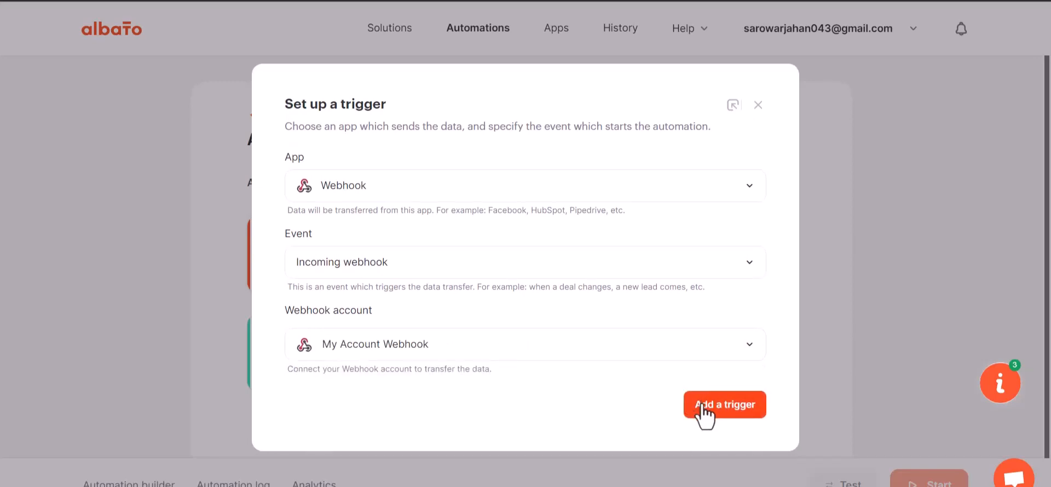
{"action": "left_click", "coordinate": [705, 414]}
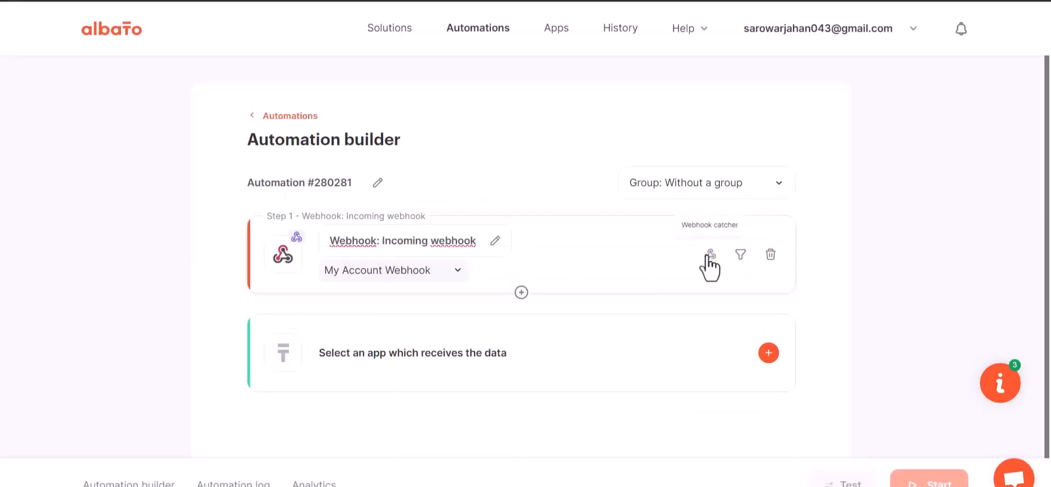
Set the webhook catcher to wait for a webhook and paste its copied URL into the integration's Link field in Bit Integrations
{"action": "left_click", "coordinate": [709, 255]}
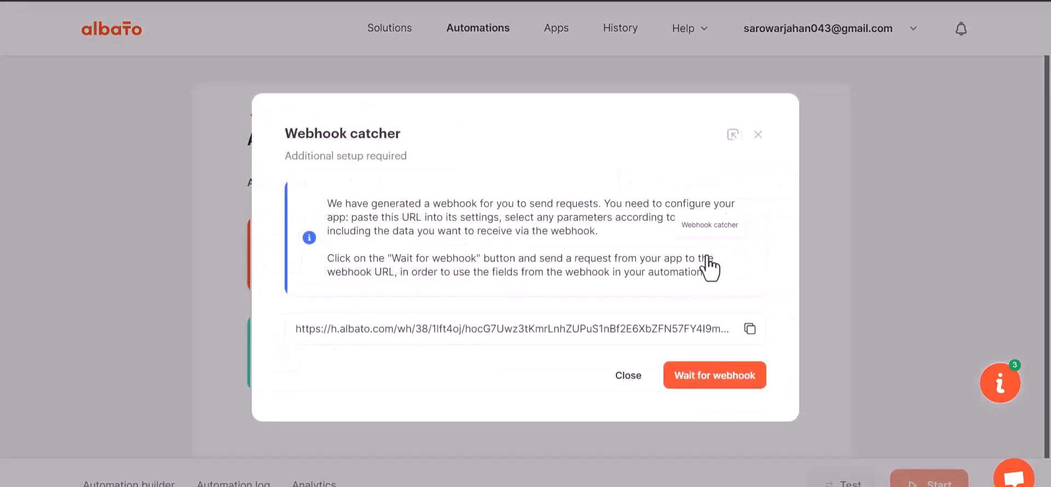
{"action": "left_click", "coordinate": [750, 329]}
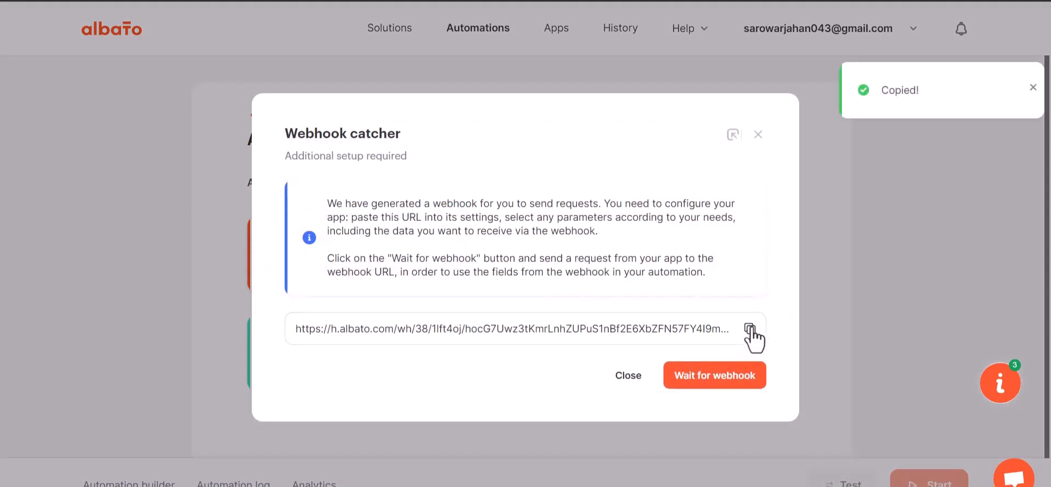
{"action": "left_click", "coordinate": [707, 377]}
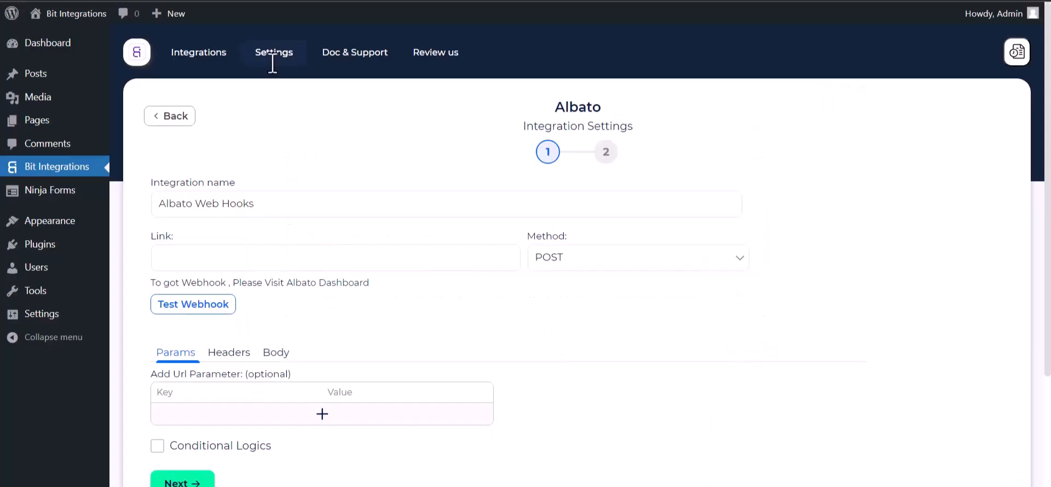
{"action": "left_click", "coordinate": [265, 269]}
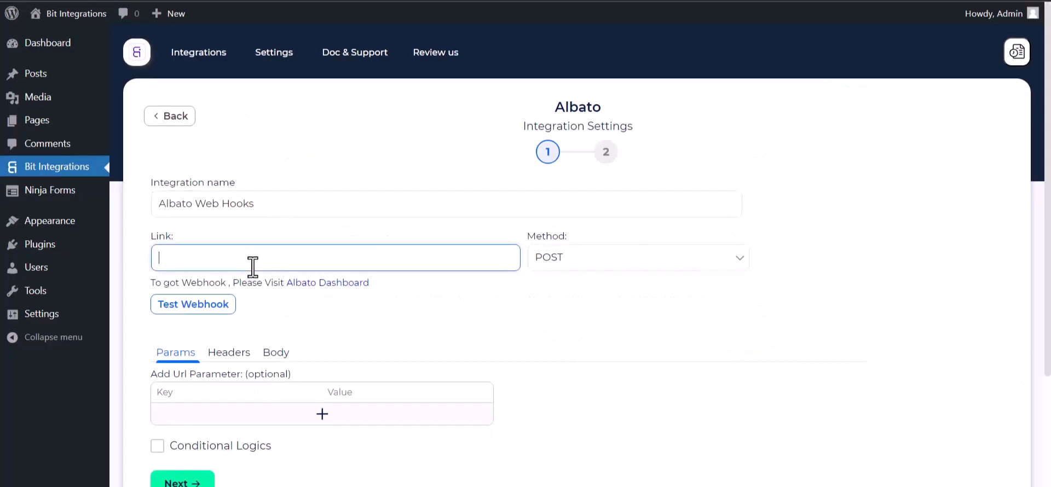
{"action": "key", "text": "ctrl+v"}
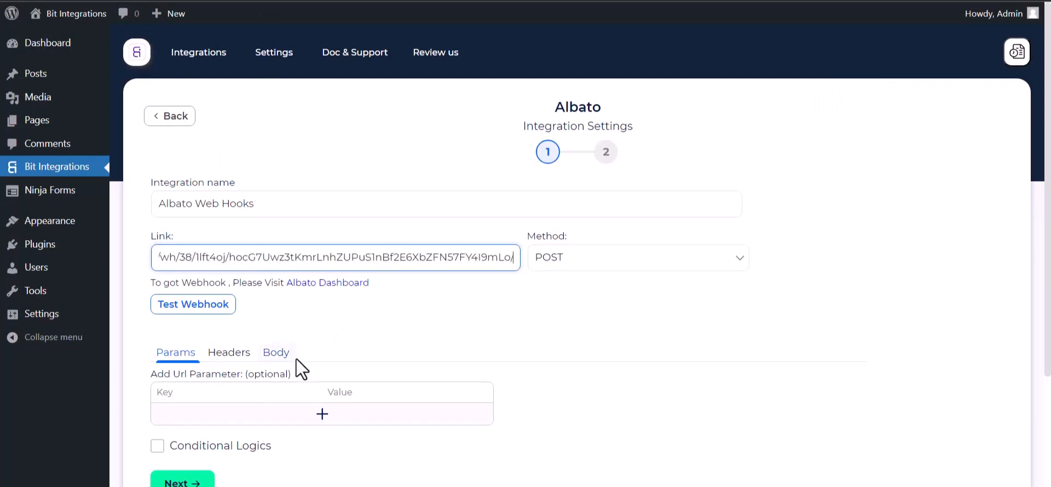
Enable Send All Data in the request body with content type application/json, and test the webhook
{"action": "left_click", "coordinate": [276, 353]}
{"action": "left_click", "coordinate": [181, 389]}
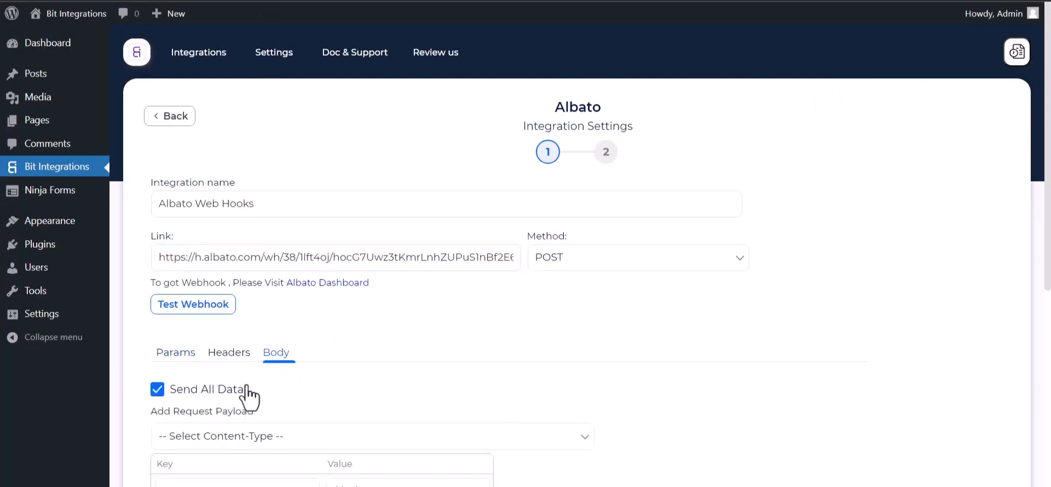
{"action": "scroll", "coordinate": [270, 372], "scroll_direction": "down", "scroll_amount": 3}
{"action": "left_click", "coordinate": [290, 303]}
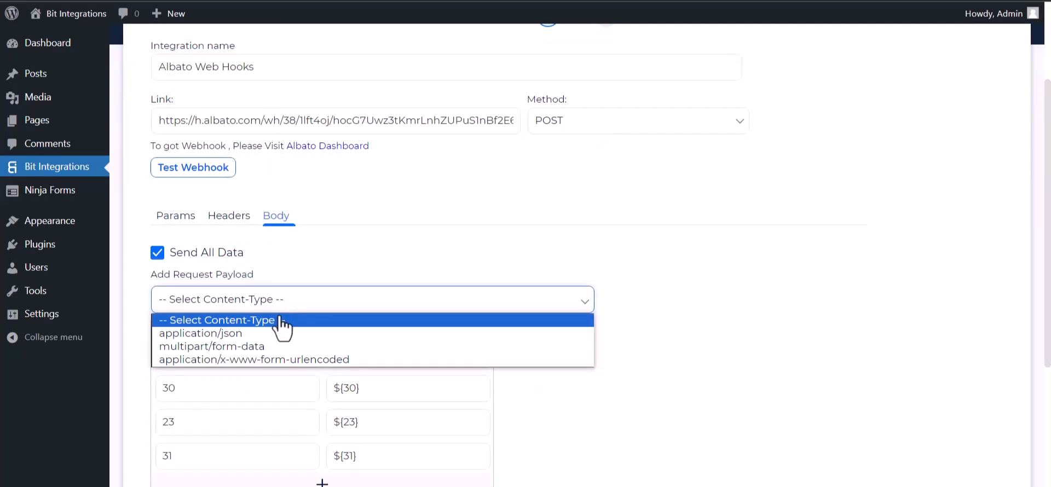
{"action": "left_click", "coordinate": [218, 334]}
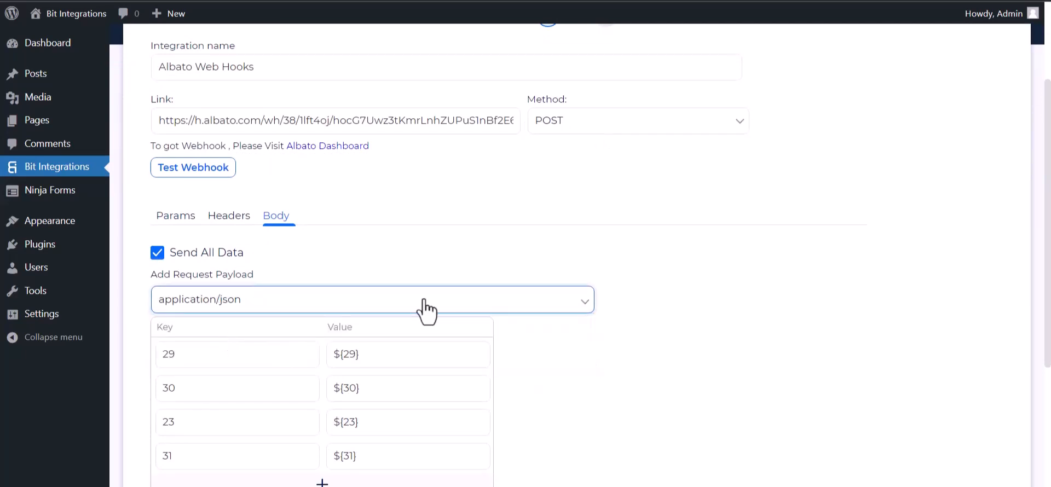
{"action": "scroll", "coordinate": [252, 233], "scroll_direction": "up", "scroll_amount": 1}
{"action": "left_click", "coordinate": [196, 240]}
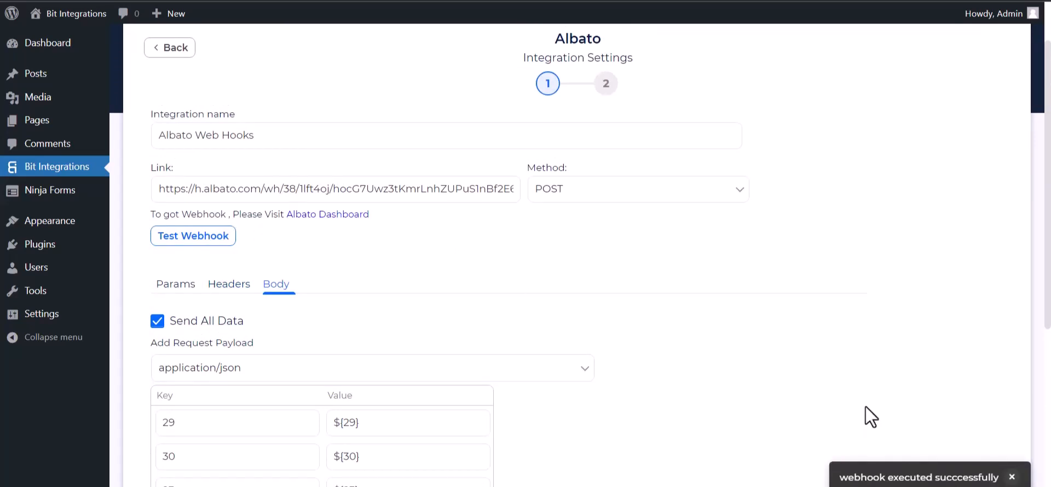
{"action": "scroll", "coordinate": [158, 322], "scroll_direction": "down", "scroll_amount": 5}
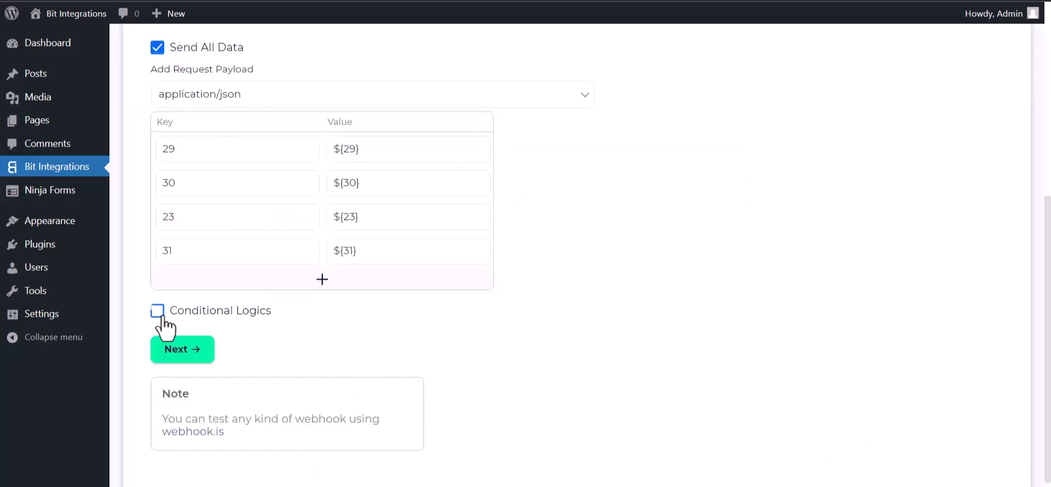
{"action": "left_click", "coordinate": [157, 310]}
{"action": "scroll", "coordinate": [281, 368], "scroll_direction": "down", "scroll_amount": 1}
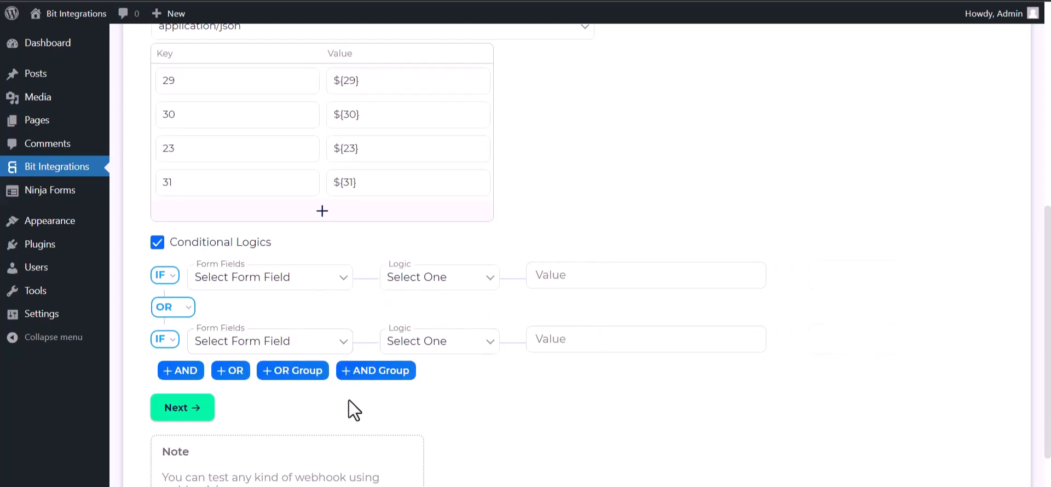
{"action": "left_click", "coordinate": [157, 243]}
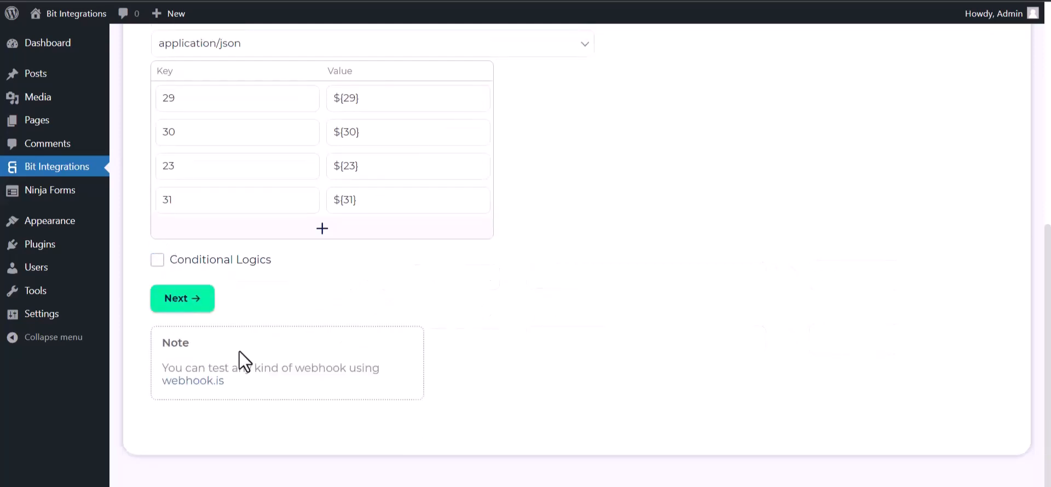
Proceed to the last page of the Albato integration settings, then finish and save the integration
{"action": "left_click", "coordinate": [189, 300]}
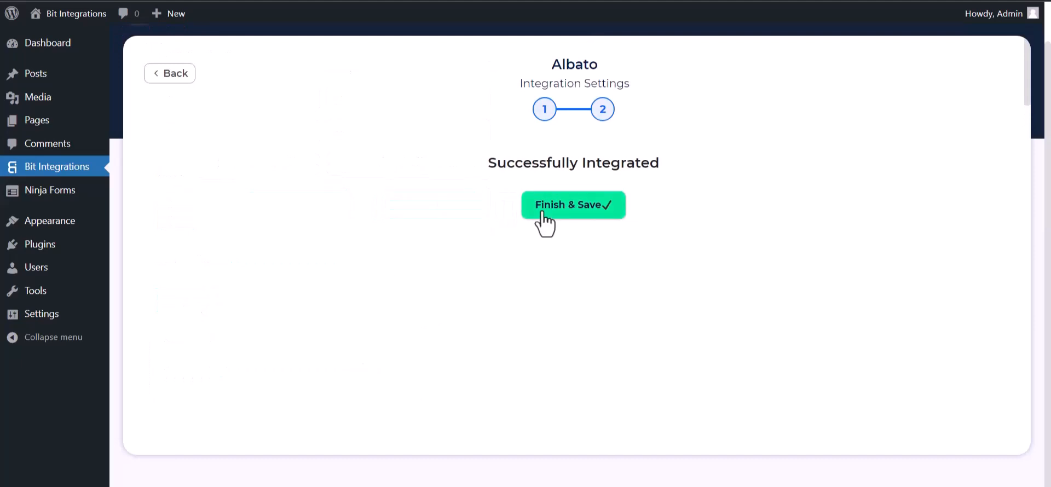
{"action": "left_click", "coordinate": [543, 208]}
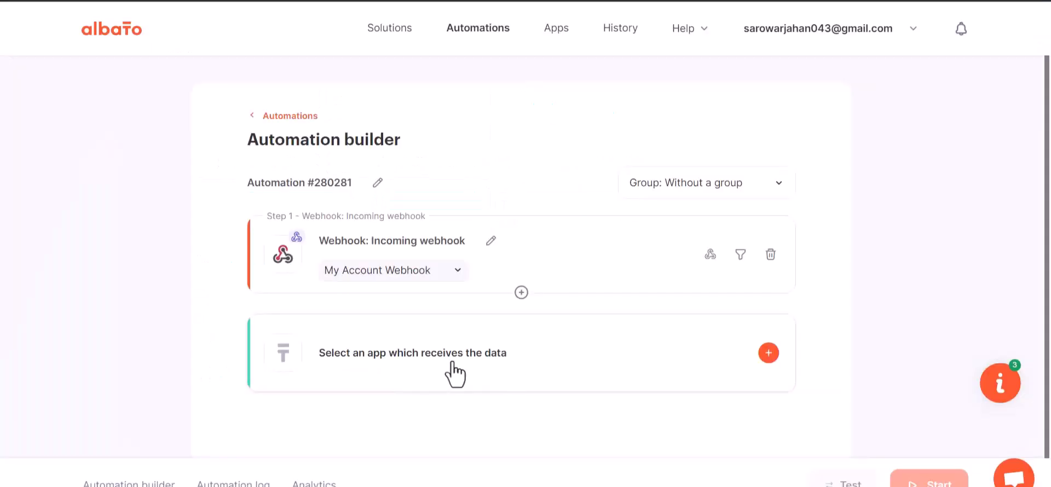
Choose MailChimp as the app receiving the data, with the Add subscriber to the list action
{"action": "left_click", "coordinate": [537, 365]}
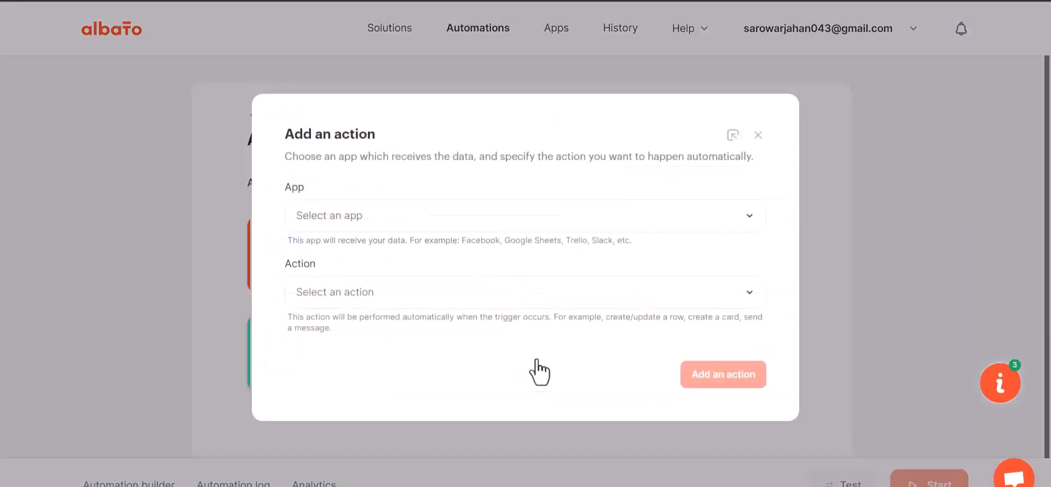
{"action": "left_click", "coordinate": [351, 250]}
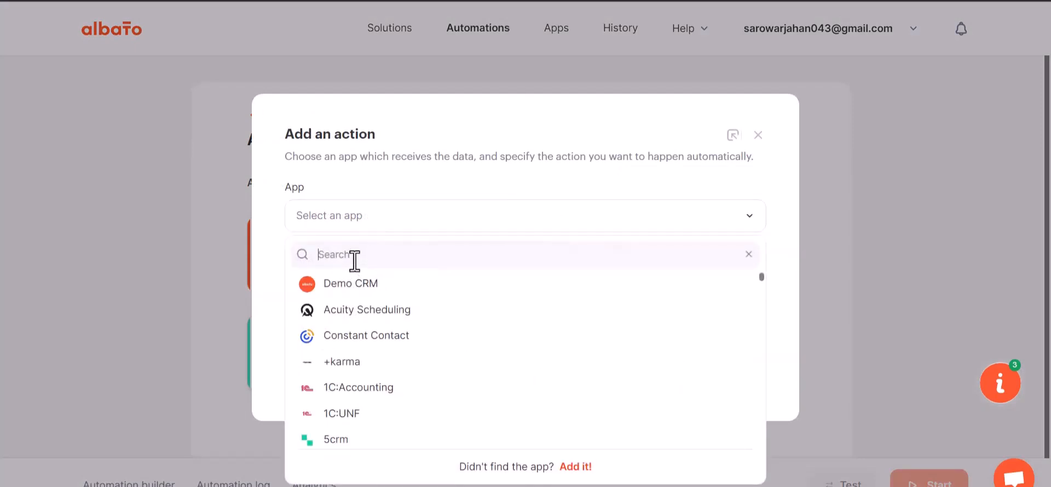
{"action": "type", "text": "mail"}
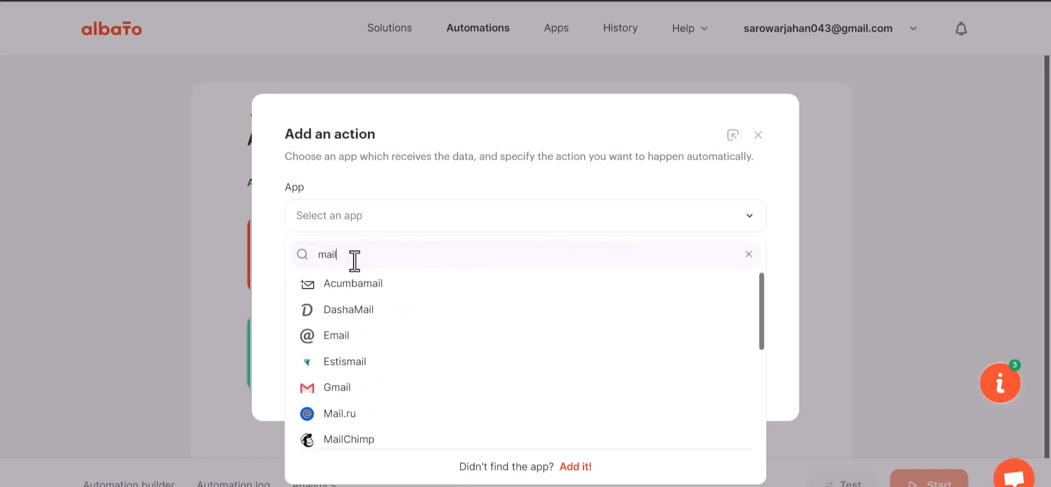
{"action": "type", "text": "c"}
{"action": "left_click", "coordinate": [357, 285]}
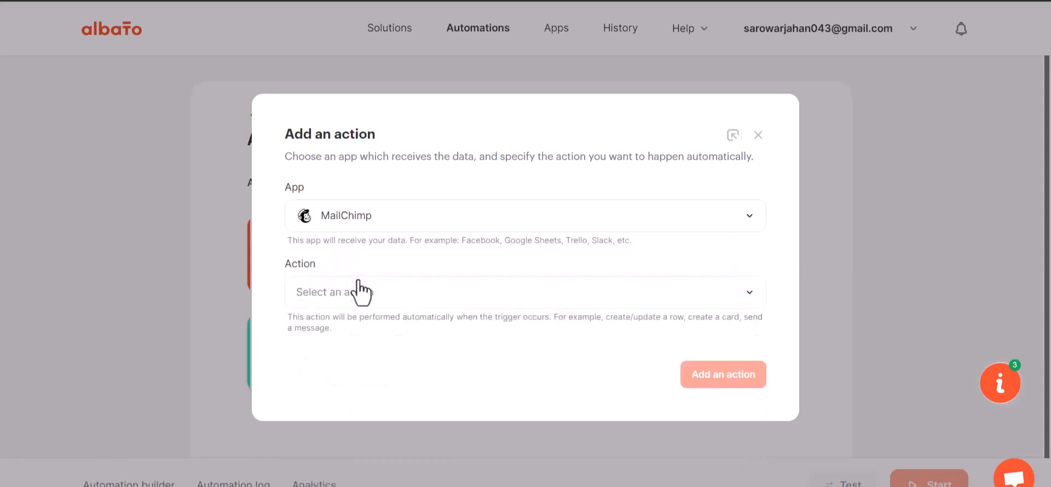
{"action": "left_click", "coordinate": [376, 304]}
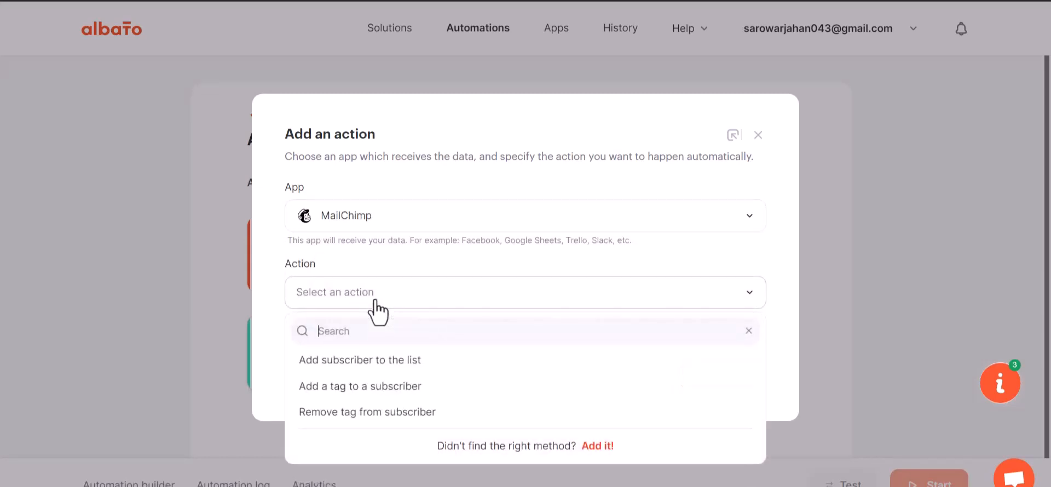
{"action": "left_click", "coordinate": [399, 361]}
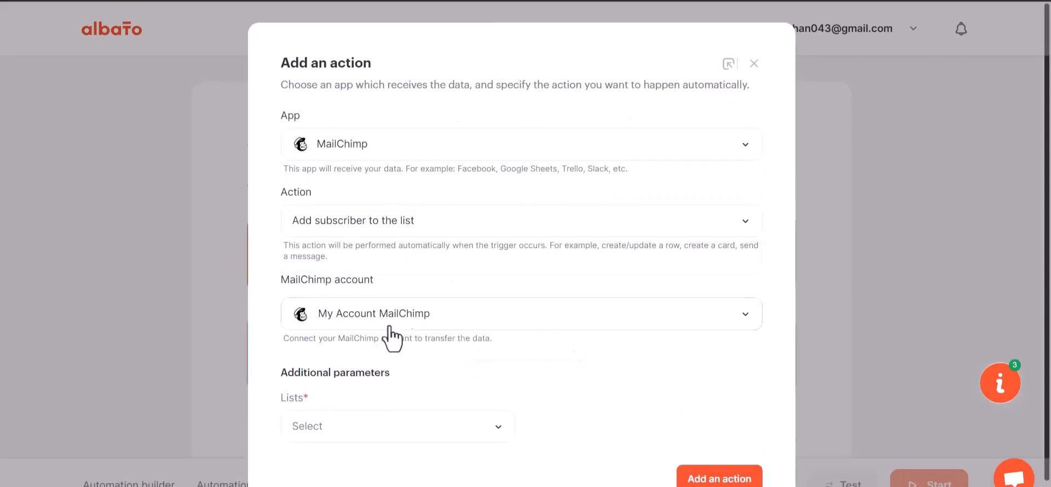
Create a MailChimp connection by logging in with the account's username and password, and allow Albato access to the account
{"action": "left_click", "coordinate": [460, 336]}
{"action": "left_click", "coordinate": [504, 353]}
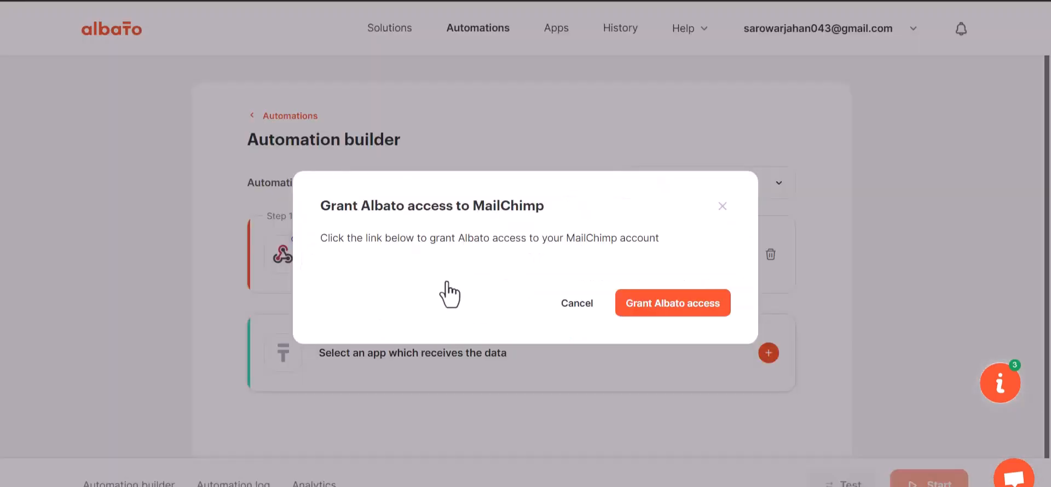
{"action": "left_click", "coordinate": [664, 310]}
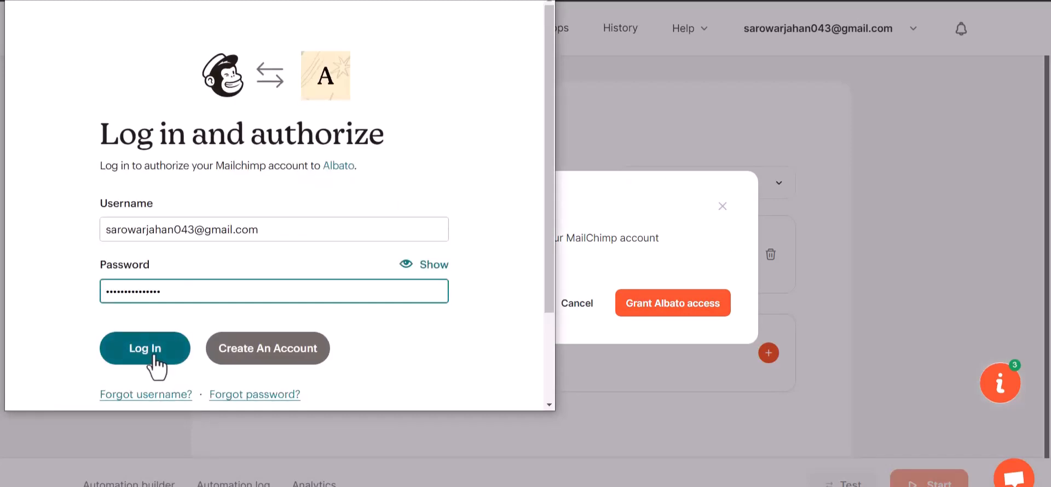
{"action": "left_click", "coordinate": [154, 356]}
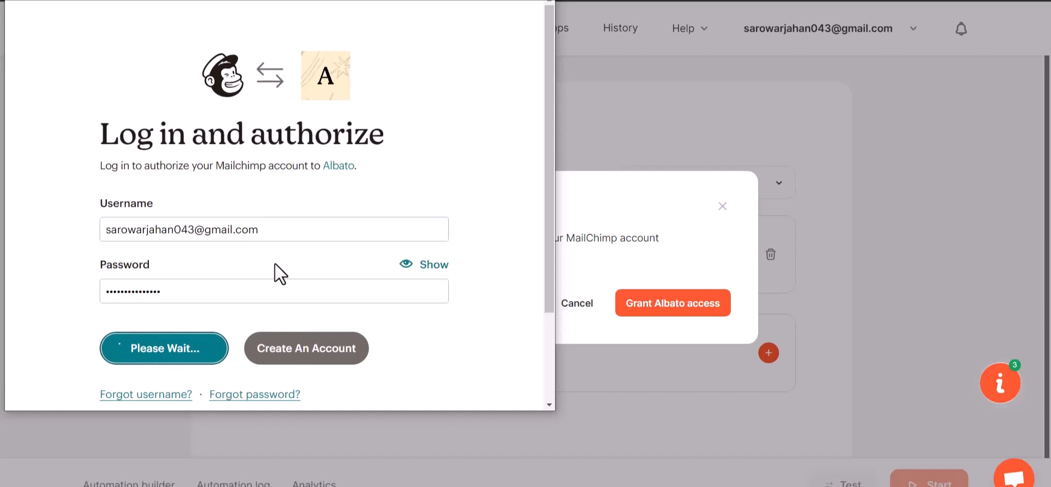
{"action": "scroll", "coordinate": [273, 265], "scroll_direction": "down", "scroll_amount": 3}
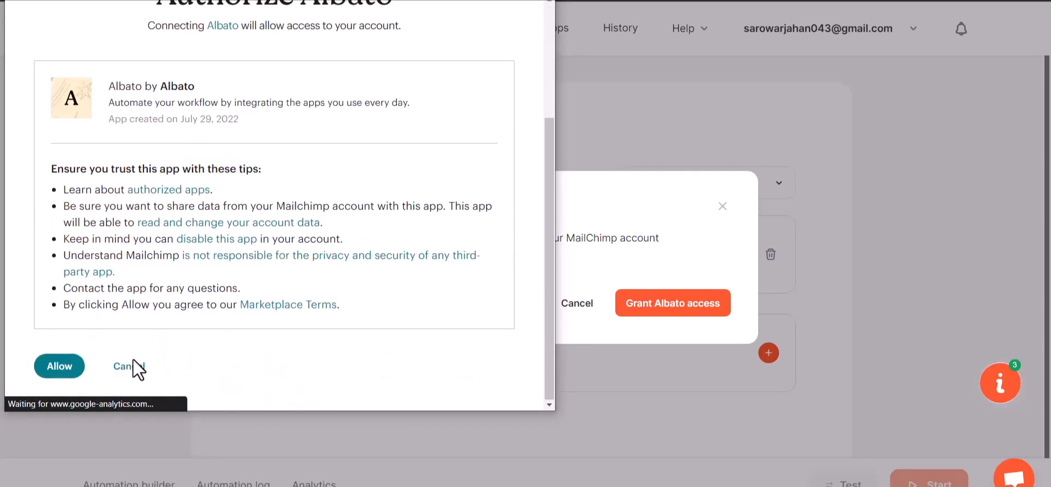
{"action": "left_click", "coordinate": [71, 363]}
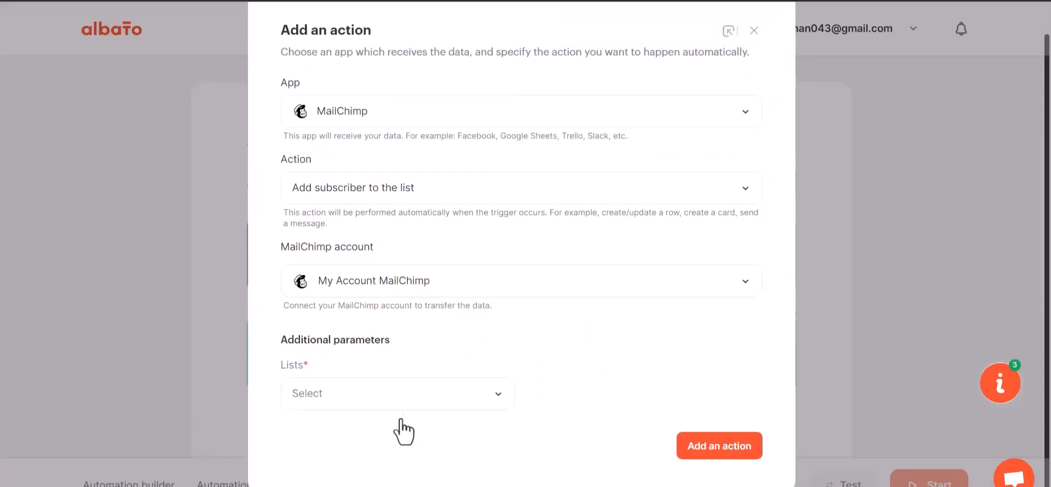
Select a MailChimp list for the subscribers and add the action to the automation
{"action": "left_click", "coordinate": [402, 403]}
{"action": "left_click", "coordinate": [360, 462]}
{"action": "left_click", "coordinate": [721, 446]}
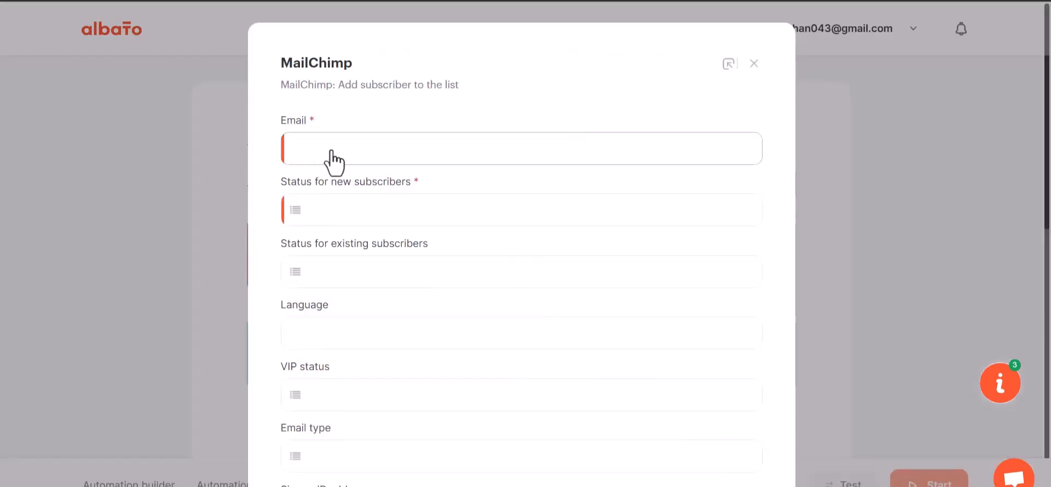
Map the MailChimp Email field to webhook value 23 and set Status for new subscribers to Subscribed
{"action": "left_click", "coordinate": [372, 154]}
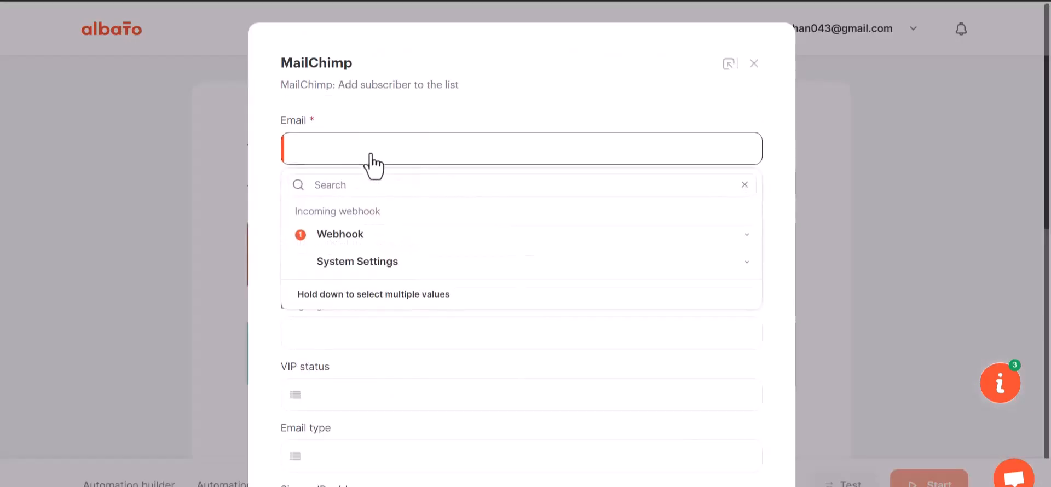
{"action": "left_click", "coordinate": [383, 243]}
{"action": "left_click", "coordinate": [339, 365]}
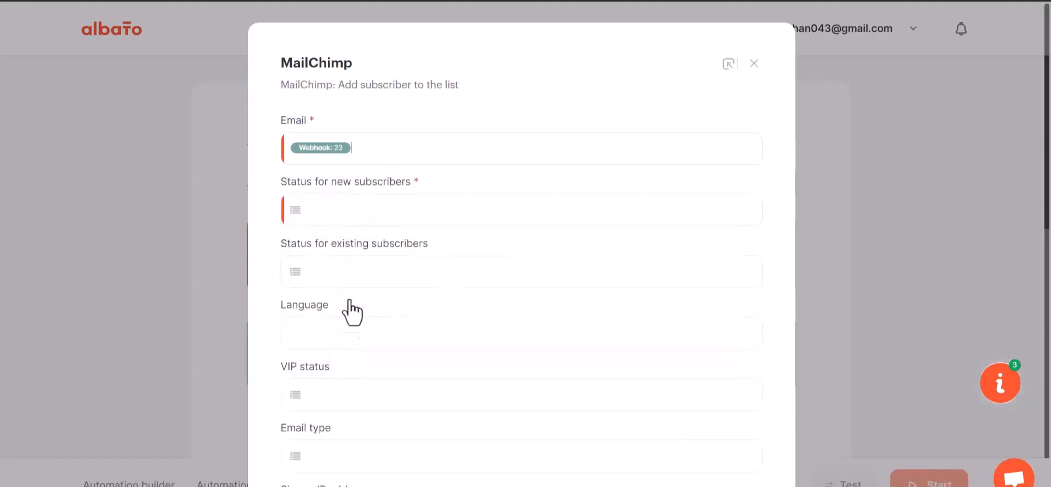
{"action": "scroll", "coordinate": [359, 308], "scroll_direction": "down", "scroll_amount": 1}
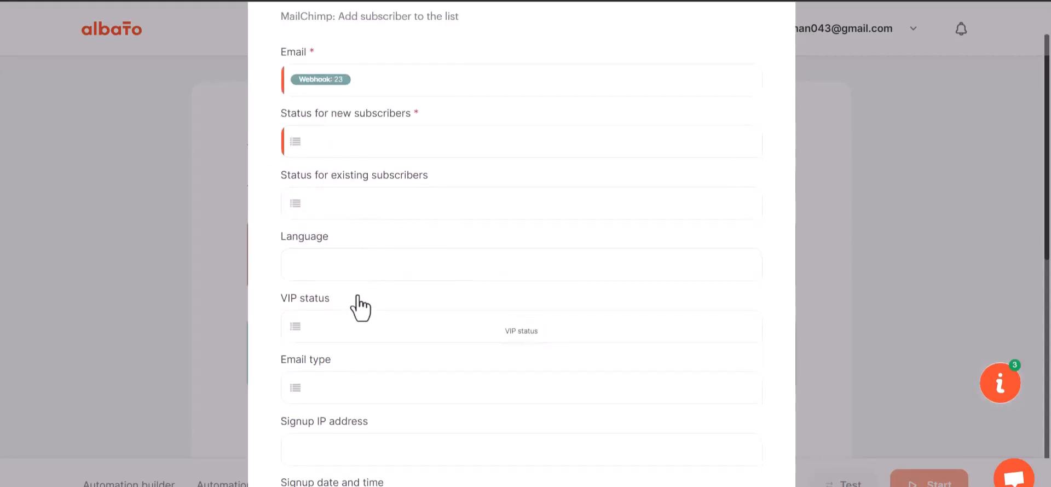
{"action": "scroll", "coordinate": [360, 308], "scroll_direction": "down", "scroll_amount": 1}
{"action": "left_click", "coordinate": [359, 76]}
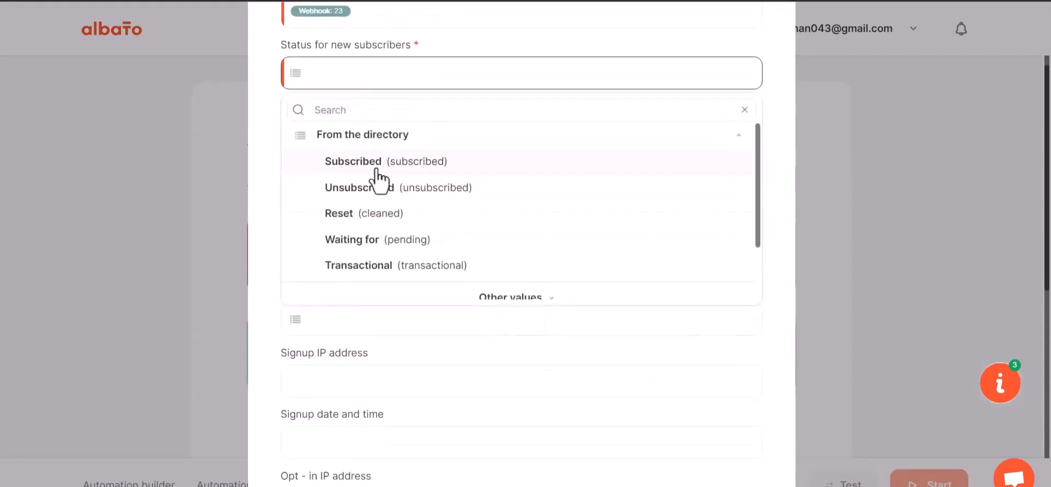
{"action": "left_click", "coordinate": [376, 170]}
Map First Name to webhook value 29 and Last Name to webhook value 30
{"action": "scroll", "coordinate": [392, 284], "scroll_direction": "down", "scroll_amount": 5}
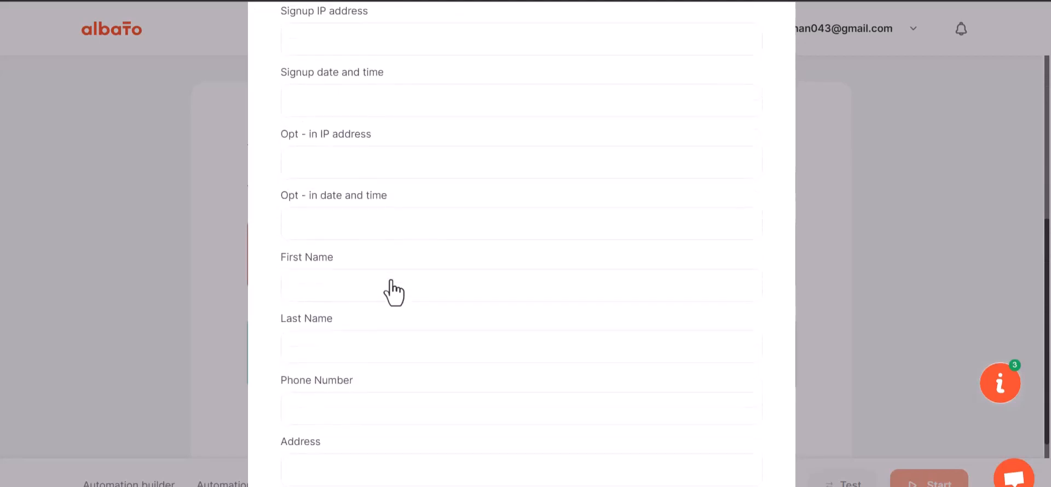
{"action": "scroll", "coordinate": [393, 293], "scroll_direction": "down", "scroll_amount": 1}
{"action": "left_click", "coordinate": [349, 220]}
{"action": "left_click", "coordinate": [352, 304]}
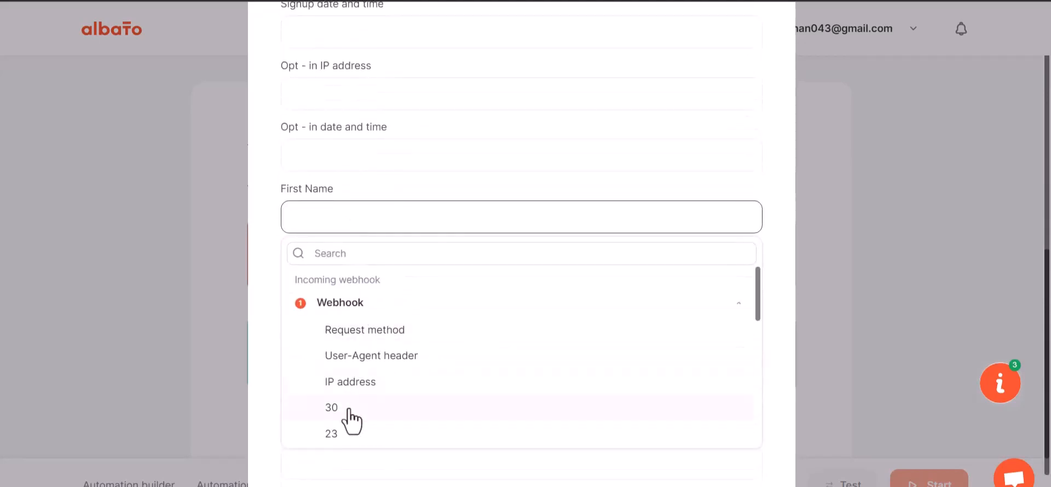
{"action": "scroll", "coordinate": [351, 421], "scroll_direction": "down", "scroll_amount": 1}
{"action": "left_click", "coordinate": [342, 420]}
{"action": "left_click", "coordinate": [349, 285]}
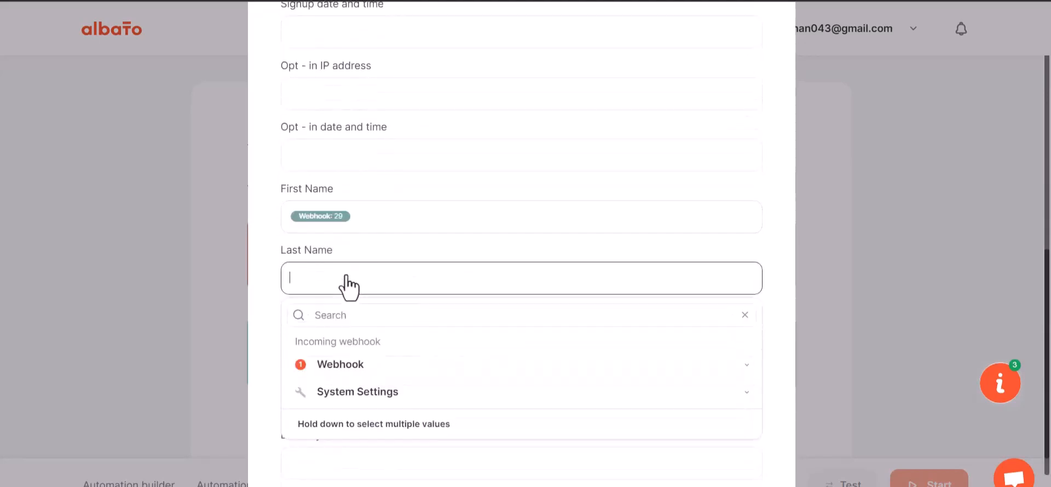
{"action": "left_click", "coordinate": [340, 367]}
{"action": "left_click", "coordinate": [355, 469]}
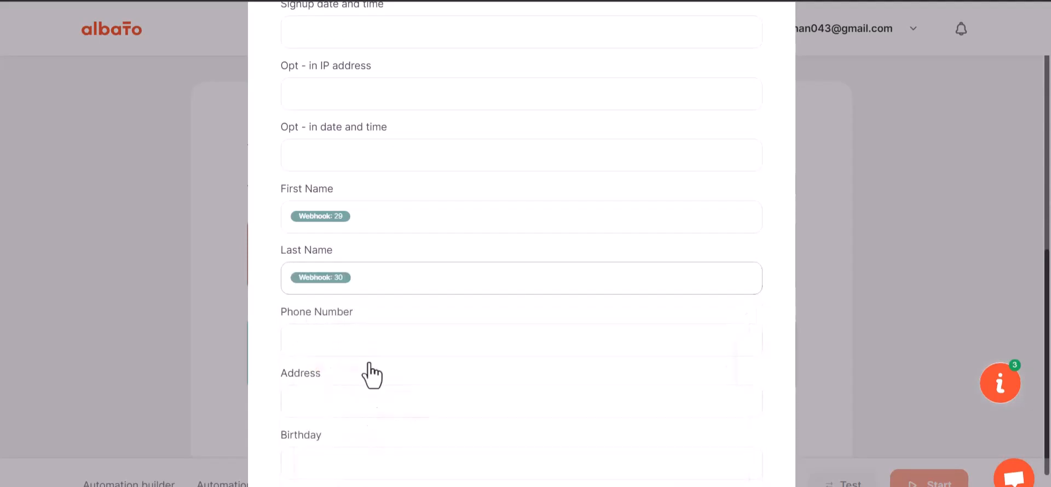
Map Phone Number to webhook value 31 and save the MailChimp action
{"action": "scroll", "coordinate": [371, 375], "scroll_direction": "down", "scroll_amount": 1}
{"action": "left_click", "coordinate": [361, 276]}
{"action": "left_click", "coordinate": [345, 357]}
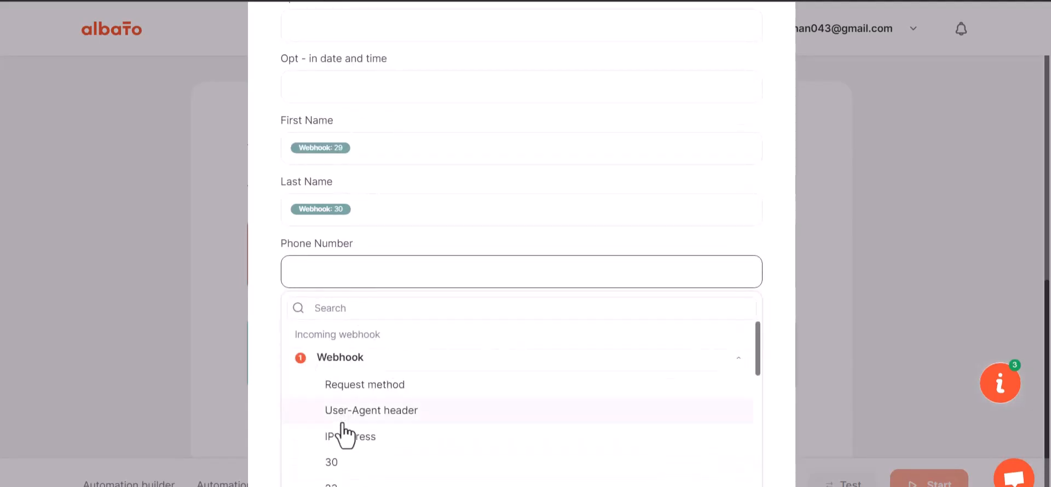
{"action": "scroll", "coordinate": [353, 405], "scroll_direction": "down", "scroll_amount": 3}
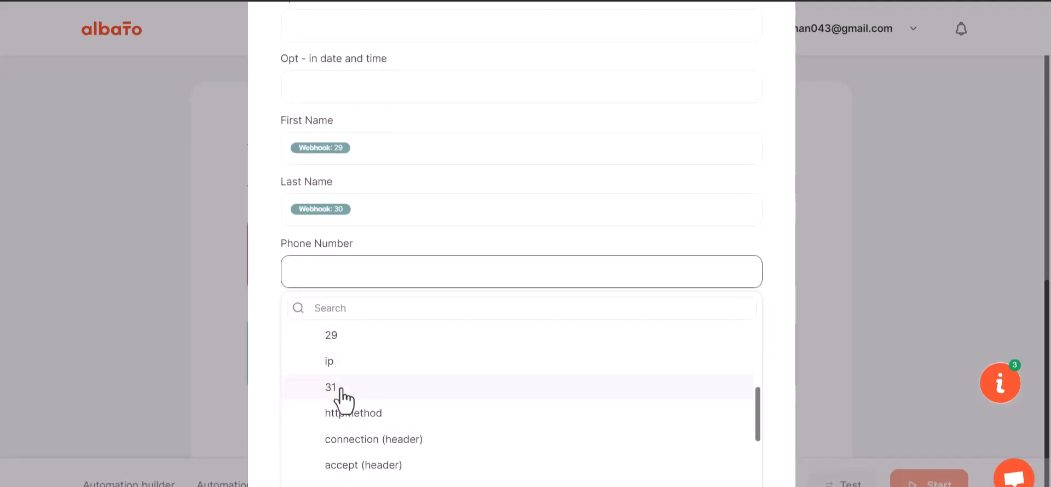
{"action": "left_click", "coordinate": [343, 388]}
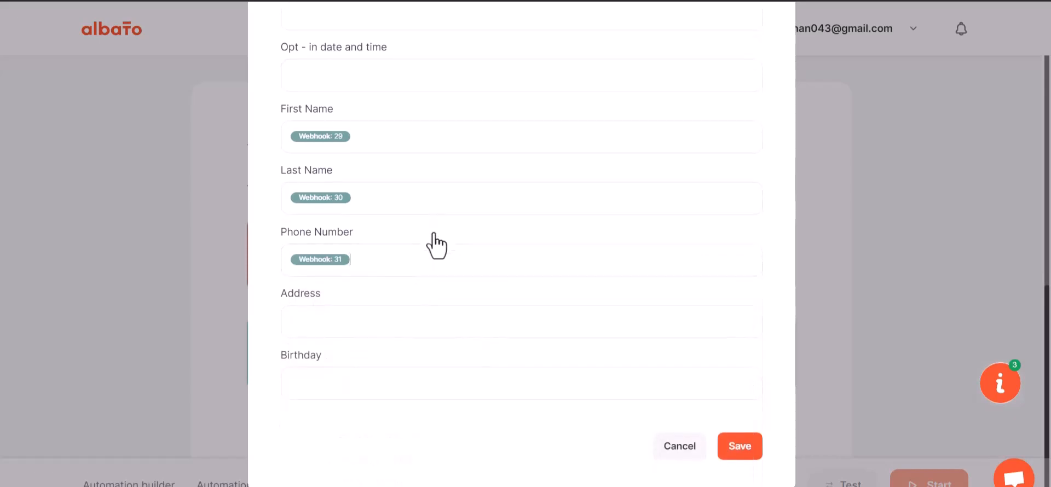
{"action": "left_click", "coordinate": [731, 456]}
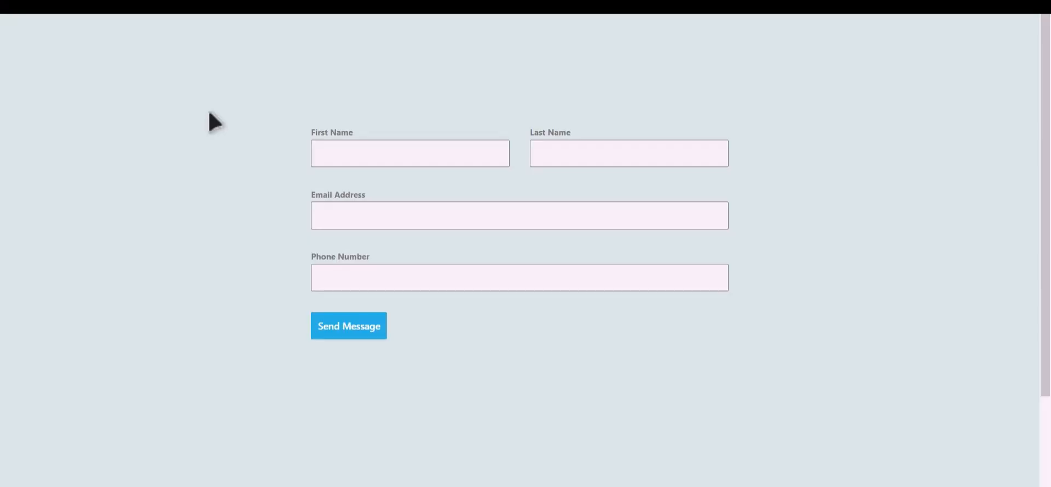
Fill in the contact form with first name Bit, last name Integrations, and the contact's e-mail and phone number, and submit it
{"action": "left_click", "coordinate": [425, 157]}
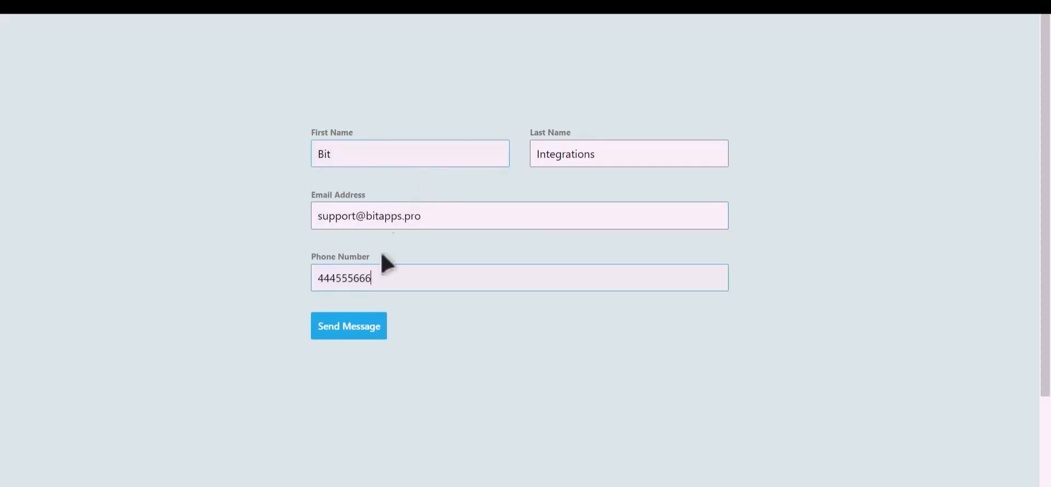
{"action": "left_click", "coordinate": [351, 327]}
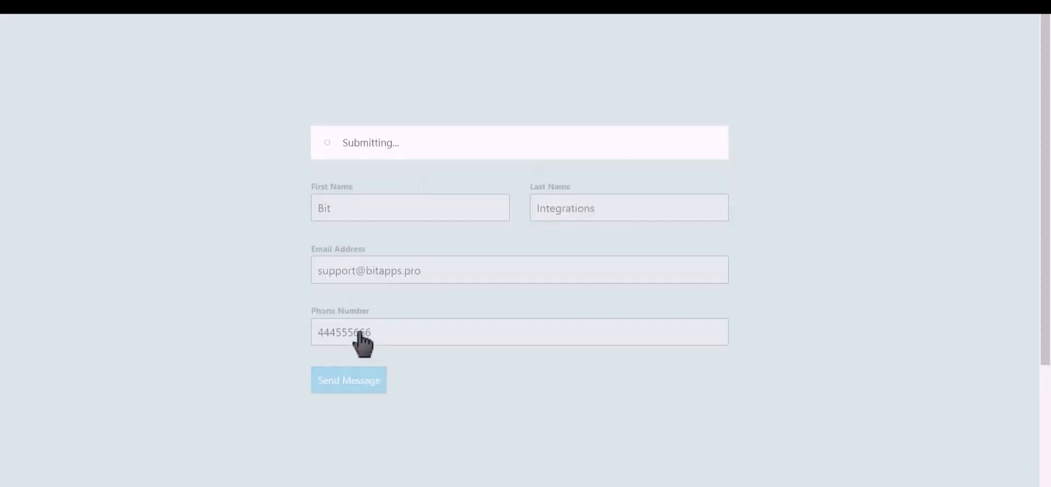